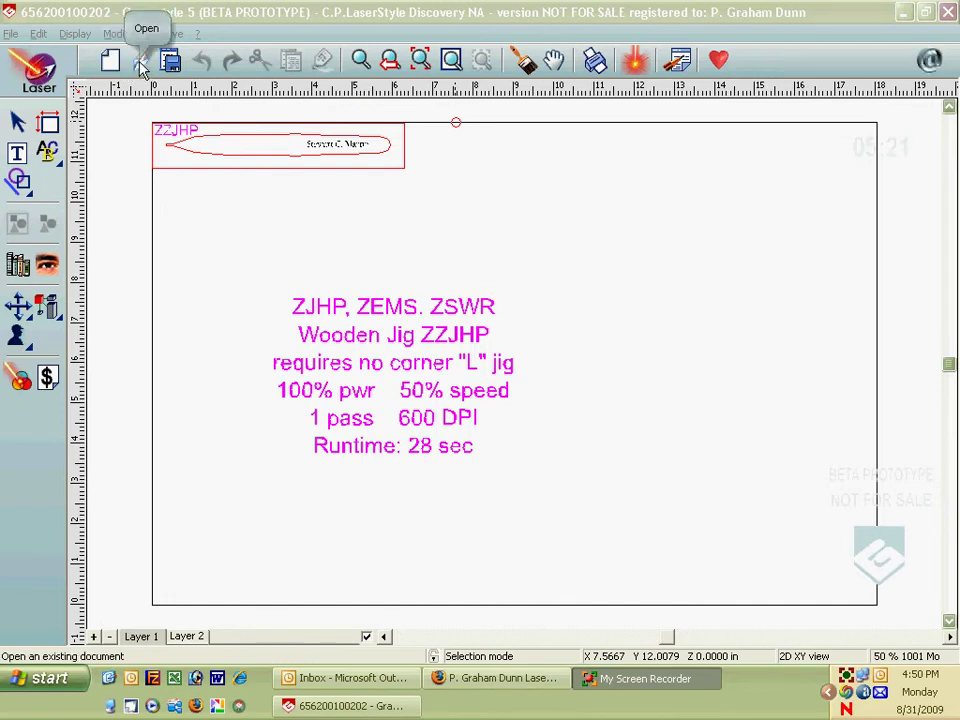
Try opening another document and saving the layout, cancelling both and dismissing the read-only warning.
{"action": "left_click", "coordinate": [142, 62]}
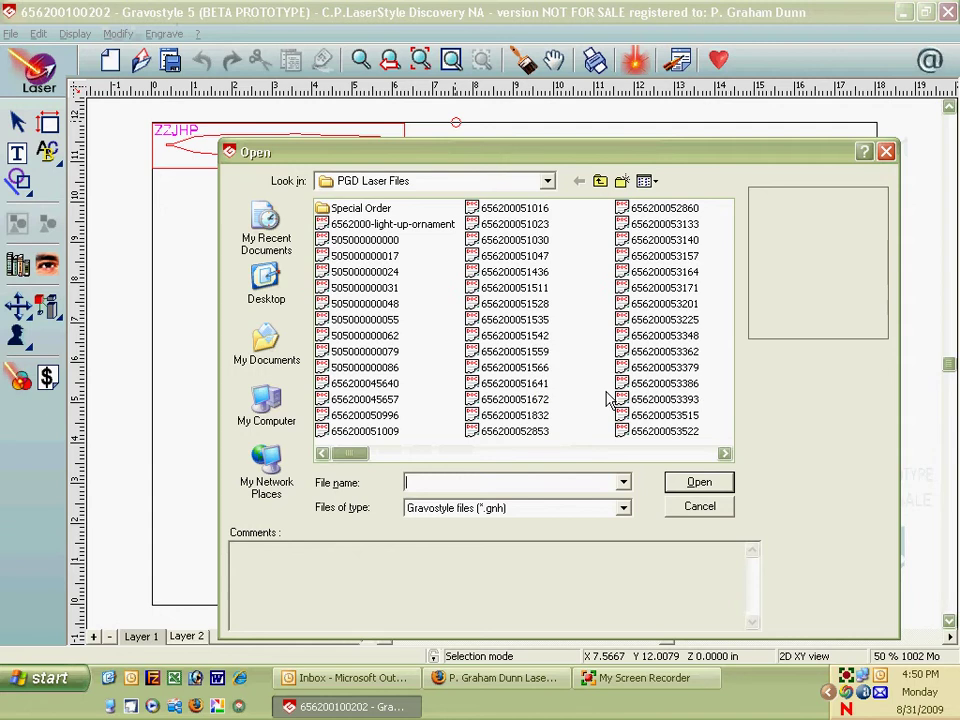
{"action": "left_click", "coordinate": [690, 511]}
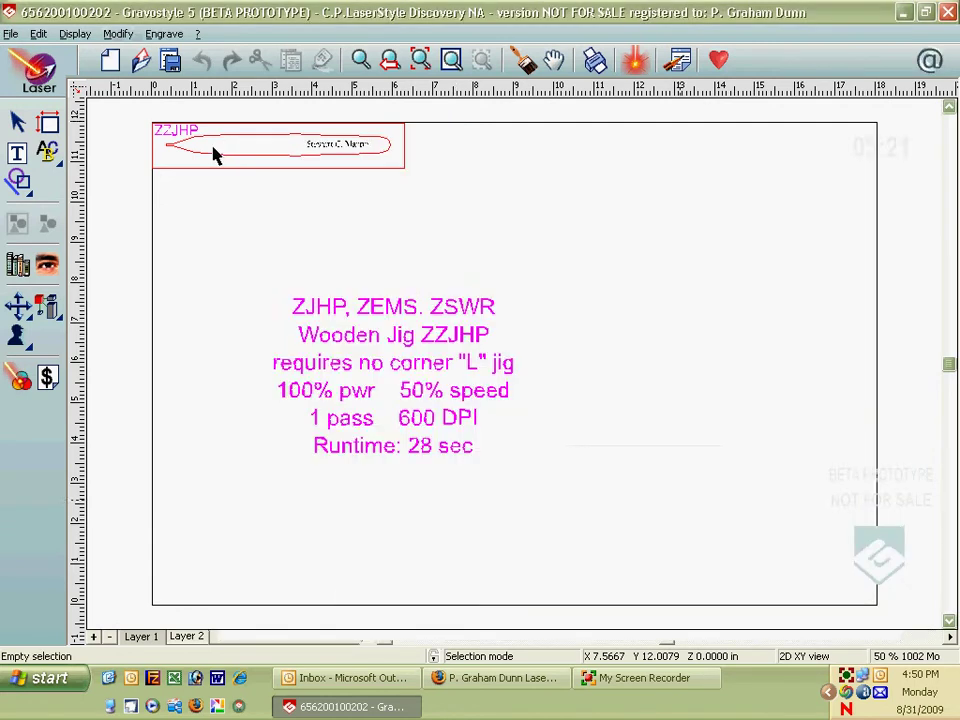
{"action": "left_click", "coordinate": [173, 62]}
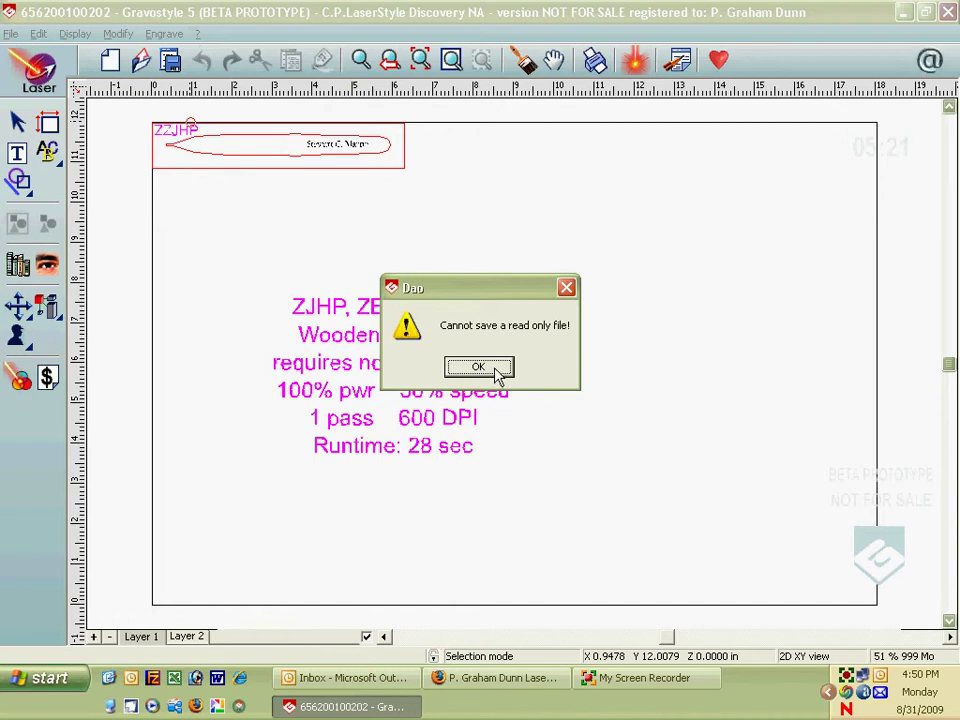
{"action": "left_click", "coordinate": [499, 374]}
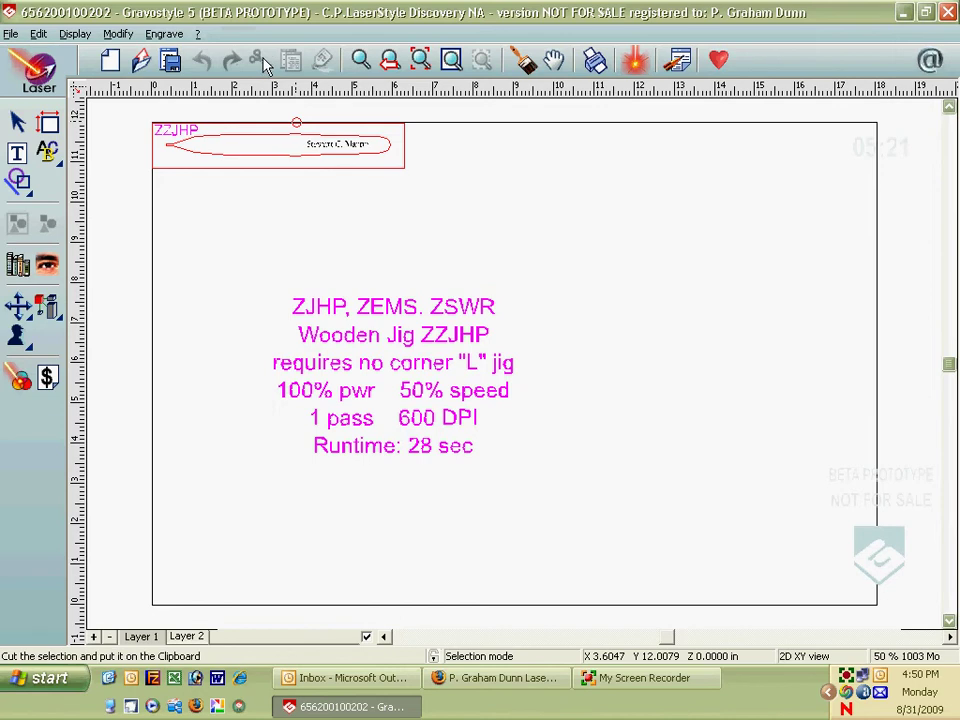
{"action": "left_click", "coordinate": [333, 147]}
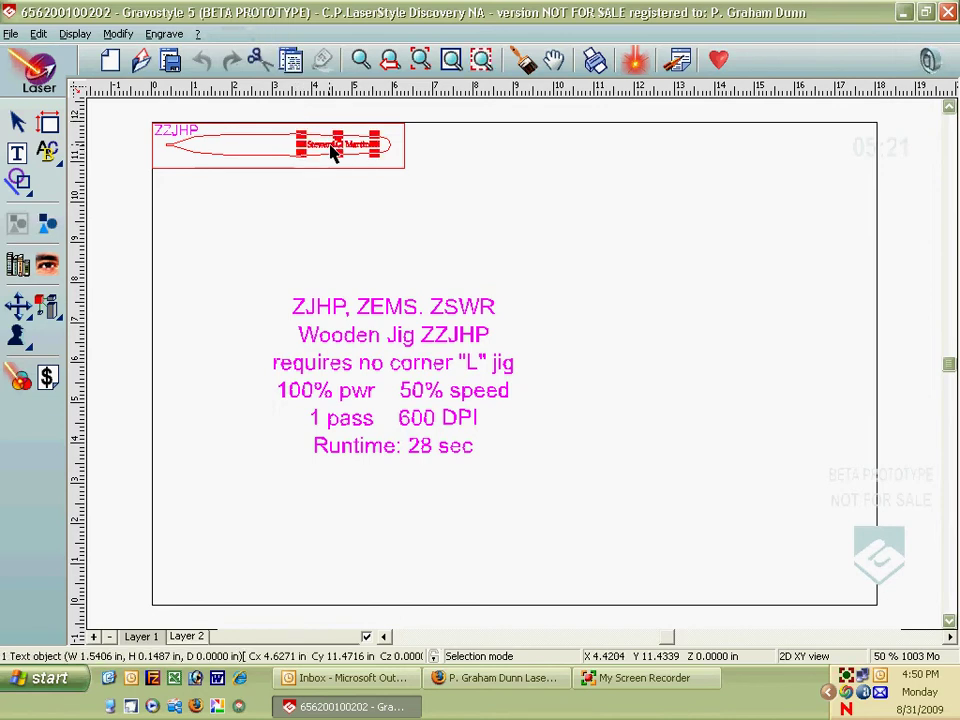
{"action": "left_click", "coordinate": [259, 61]}
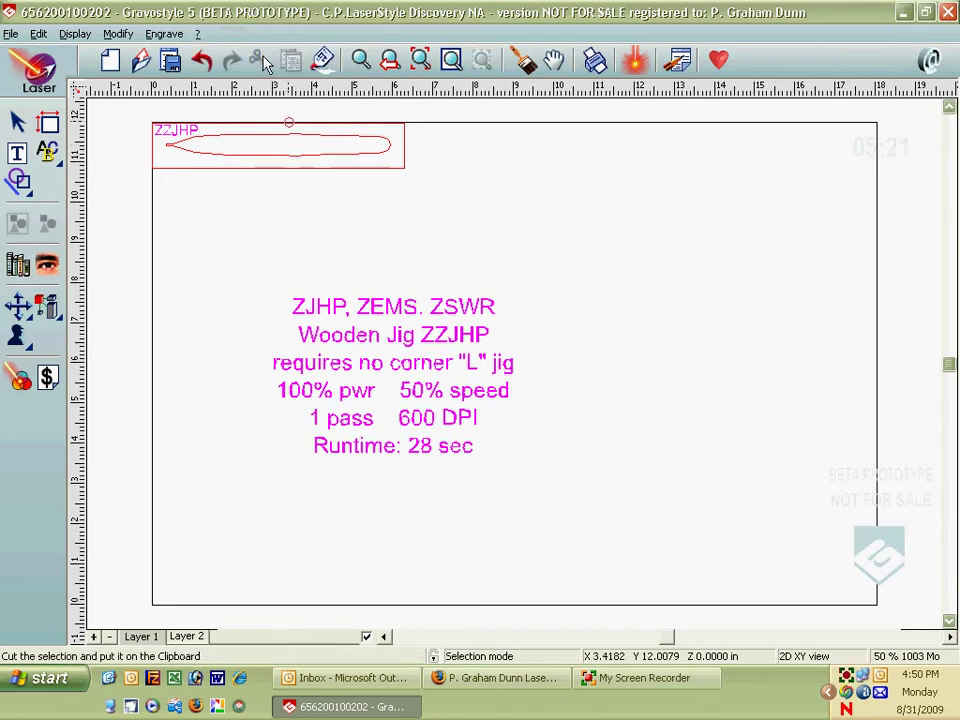
{"action": "left_click", "coordinate": [325, 62]}
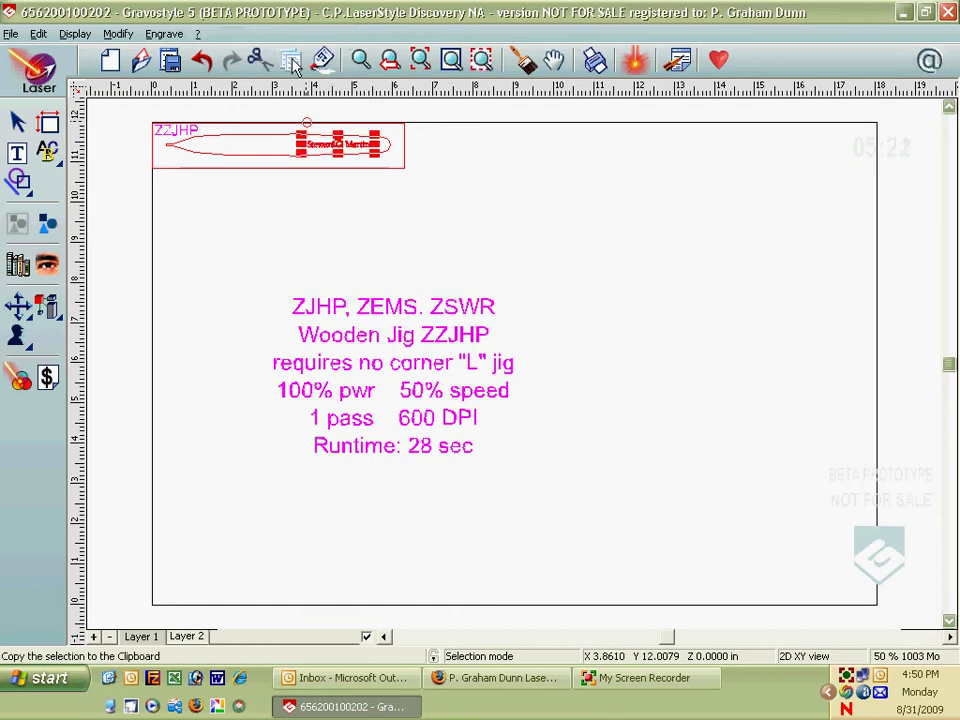
{"action": "key", "text": "Escape"}
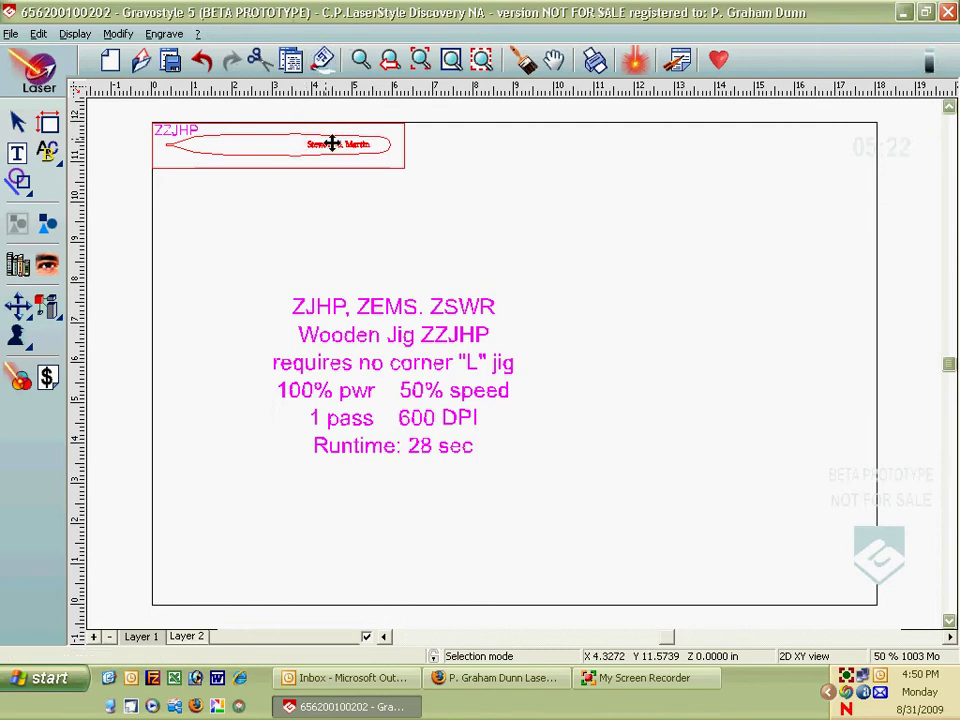
{"action": "left_click_drag", "start_coordinate": [340, 144], "coordinate": [446, 200]}
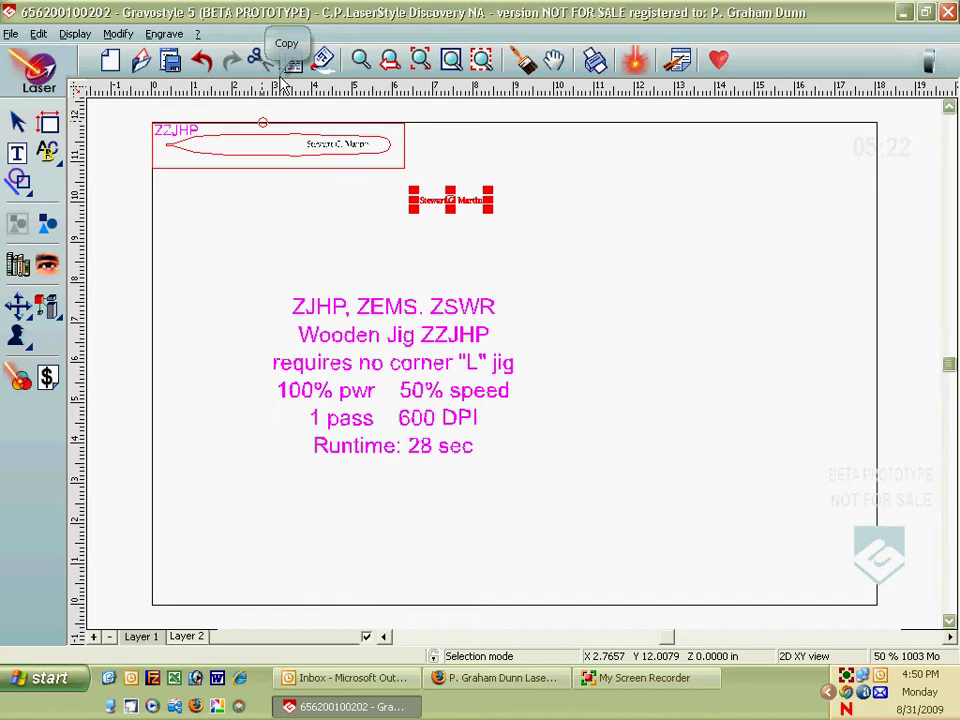
{"action": "key", "text": "Delete"}
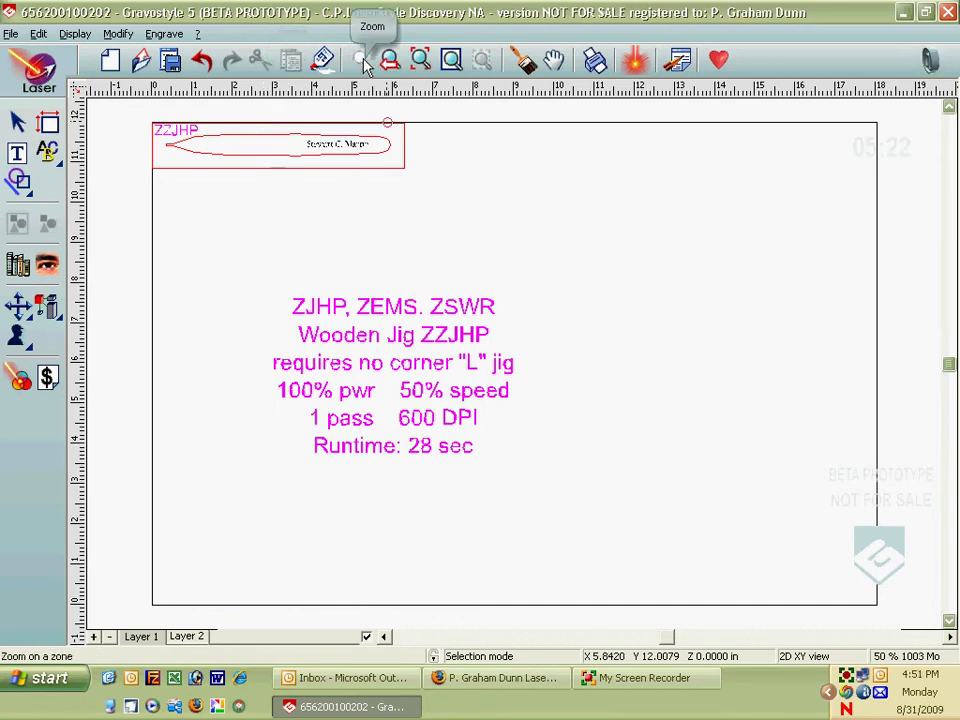
Zoom on areas around the name, step back, show the full page, then zoom onto the selected name.
{"action": "left_click", "coordinate": [362, 60]}
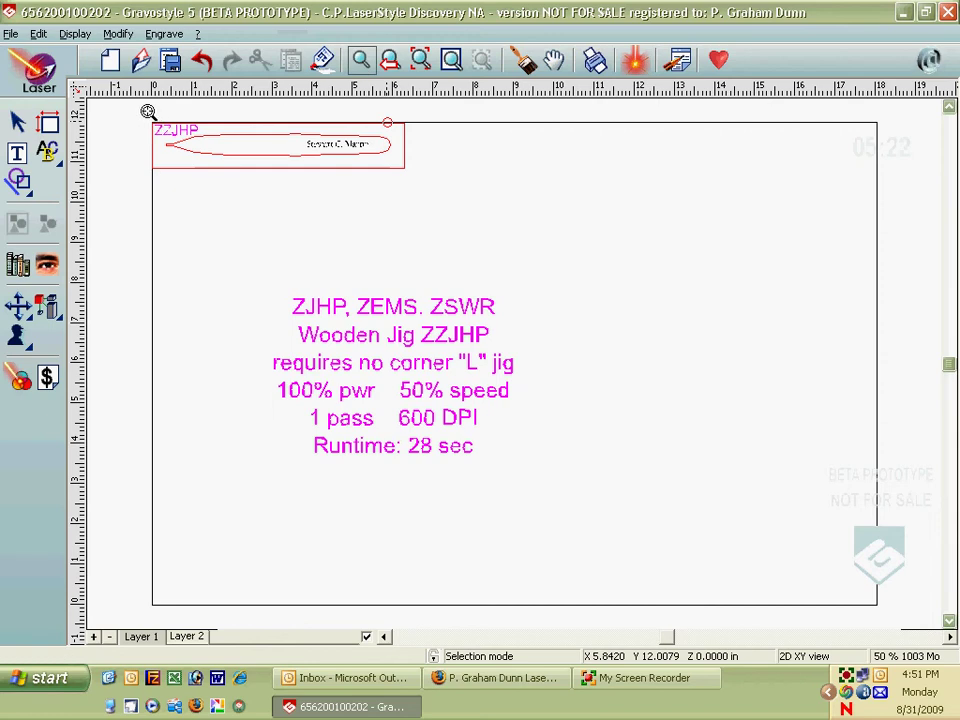
{"action": "left_click_drag", "start_coordinate": [148, 112], "coordinate": [430, 182]}
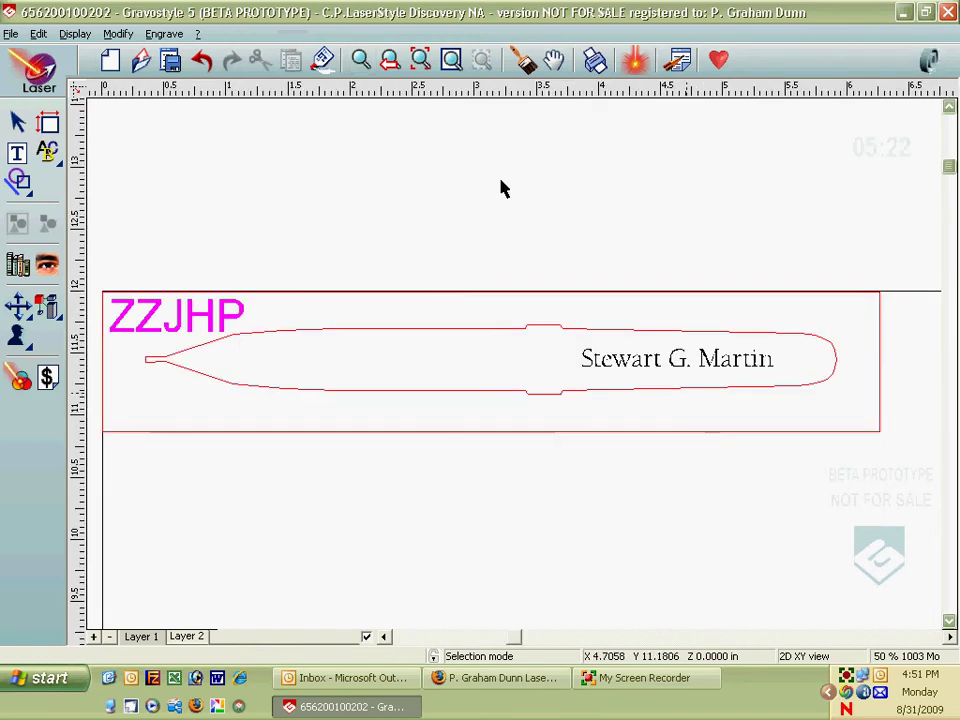
{"action": "left_click", "coordinate": [390, 60]}
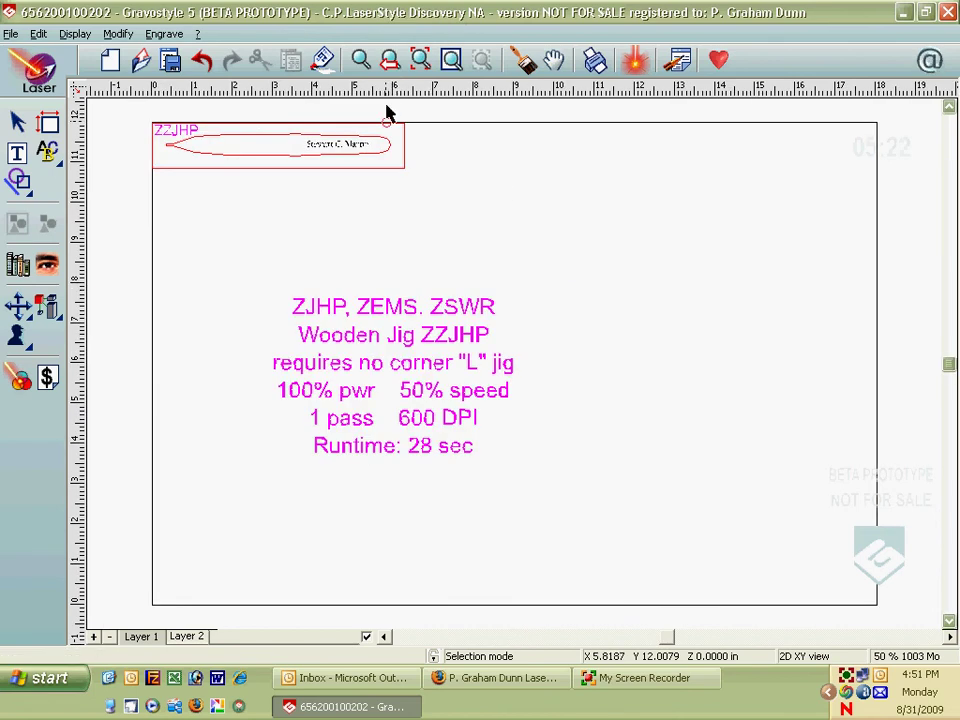
{"action": "left_click", "coordinate": [361, 60]}
{"action": "left_click_drag", "start_coordinate": [238, 128], "coordinate": [475, 217]}
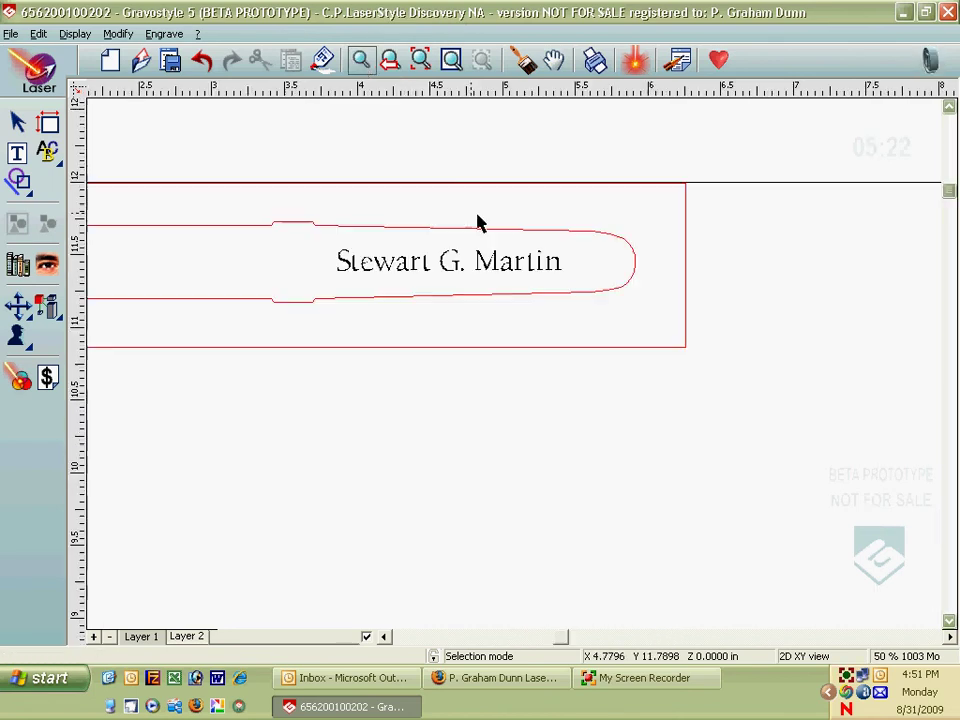
{"action": "left_click", "coordinate": [420, 60]}
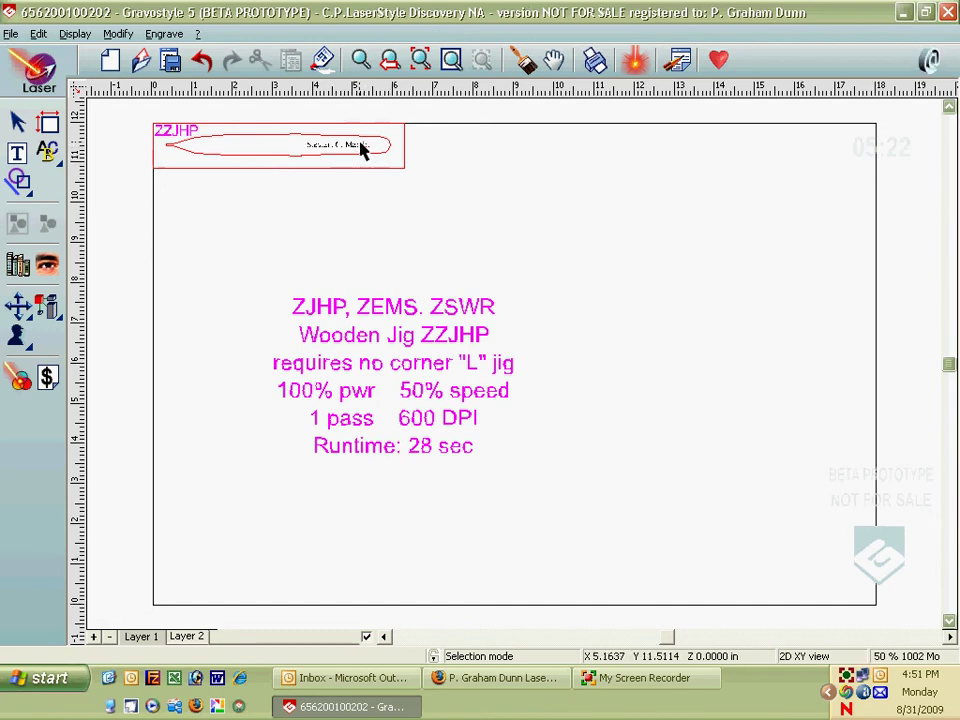
{"action": "left_click", "coordinate": [338, 146]}
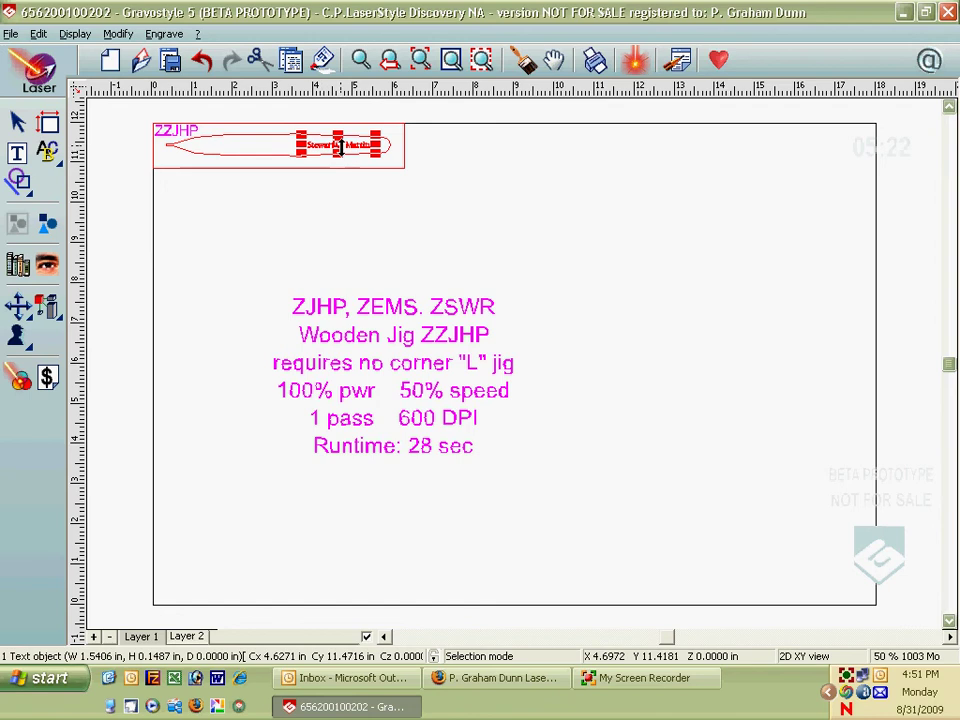
{"action": "left_click", "coordinate": [483, 61]}
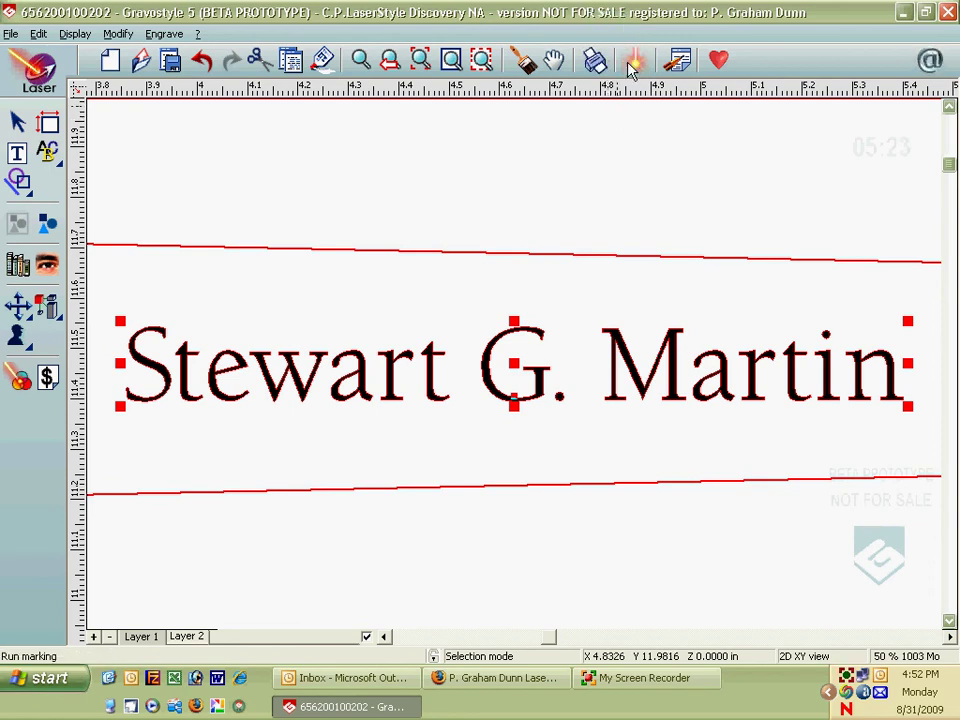
{"action": "left_click", "coordinate": [684, 66]}
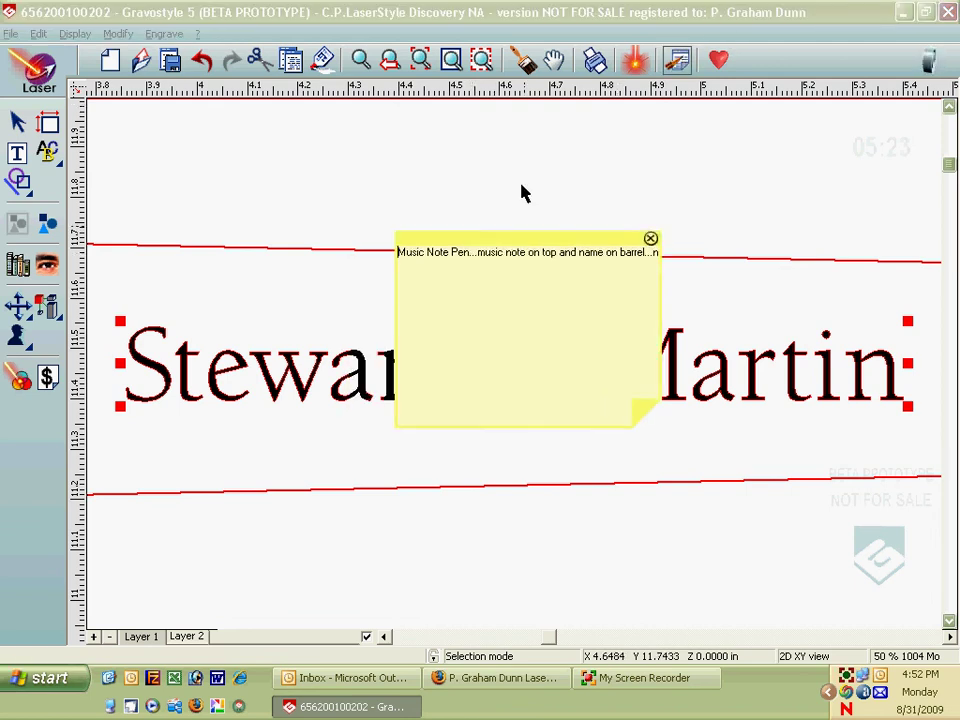
{"action": "left_click_drag", "start_coordinate": [476, 276], "coordinate": [330, 131]}
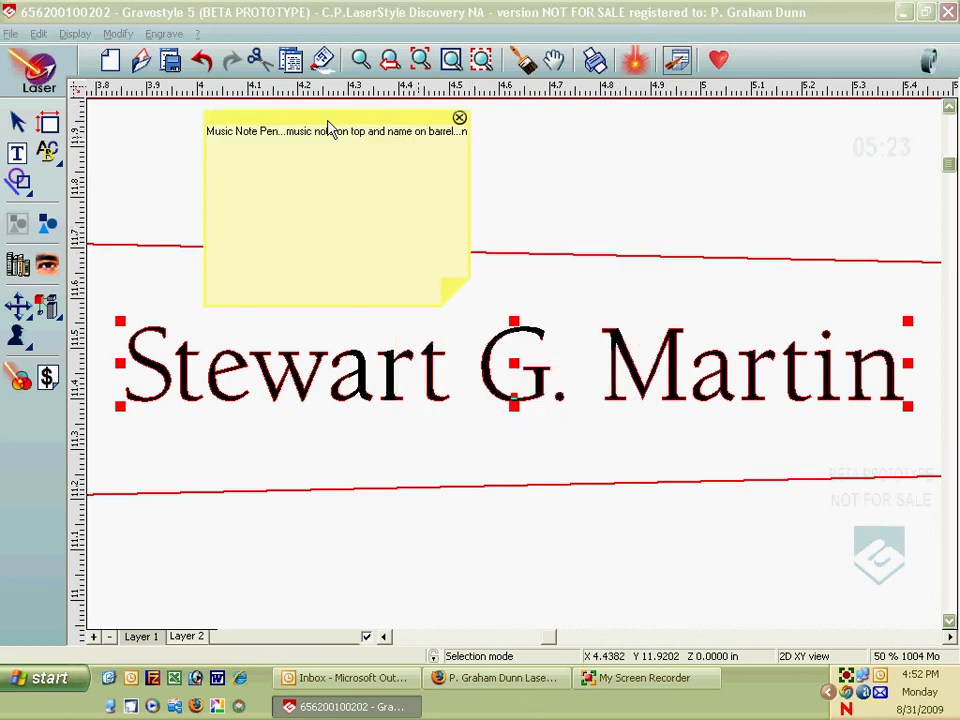
{"action": "left_click", "coordinate": [460, 119]}
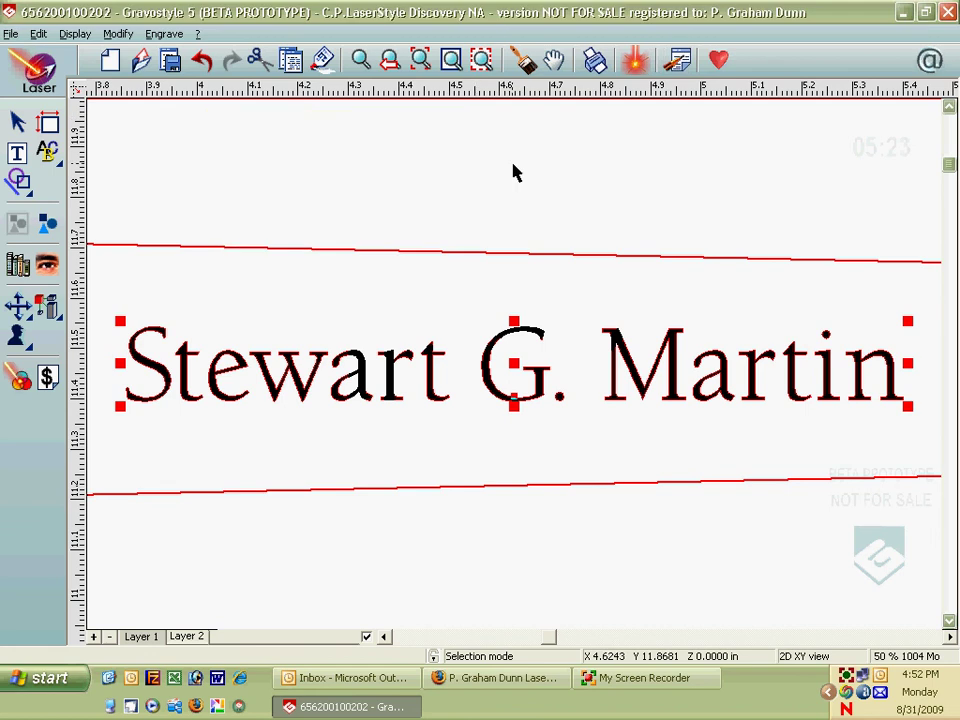
{"action": "left_click", "coordinate": [722, 62]}
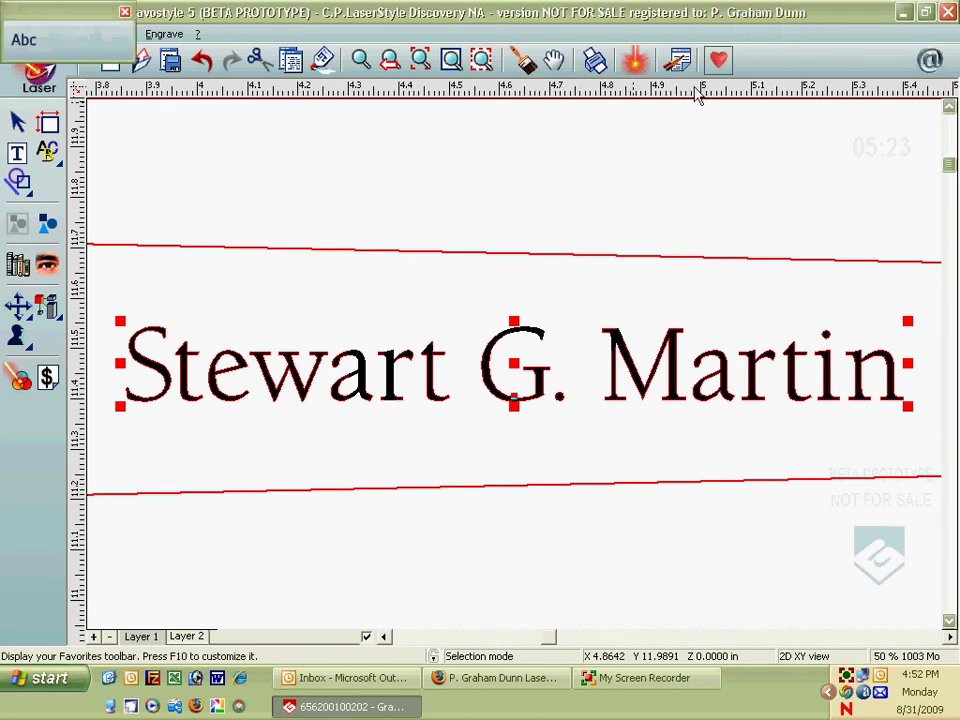
{"action": "left_click_drag", "start_coordinate": [60, 40], "coordinate": [213, 153]}
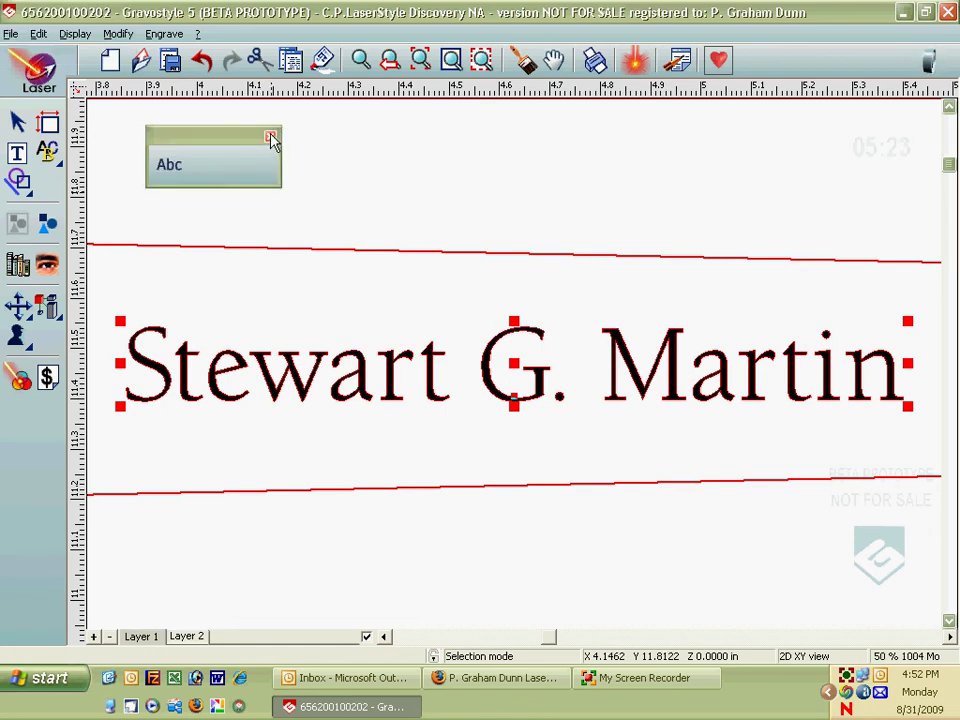
{"action": "left_click", "coordinate": [271, 137]}
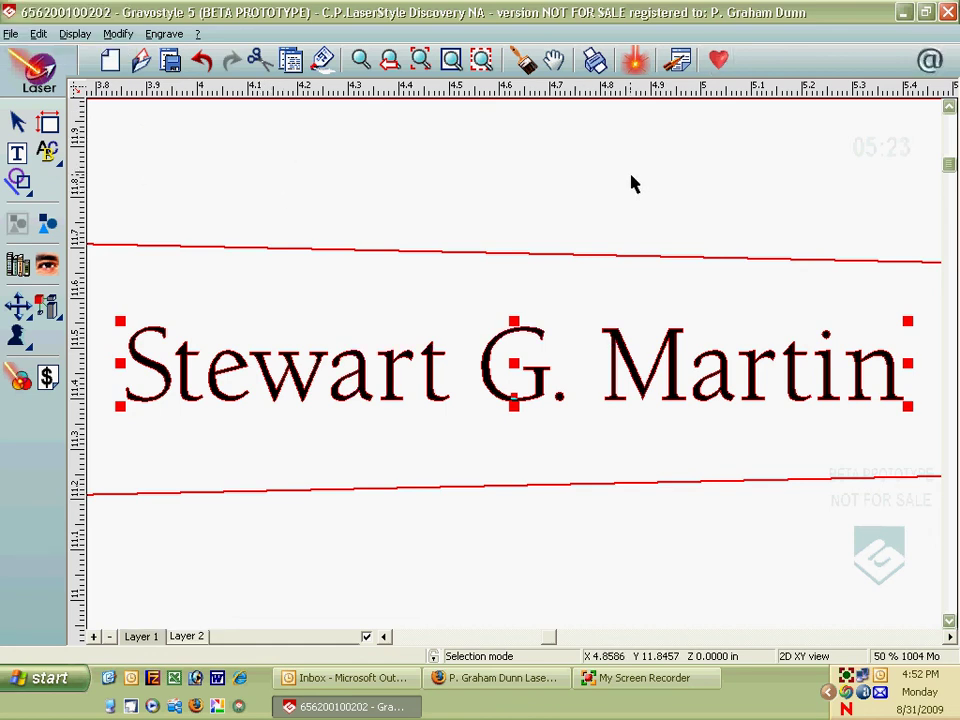